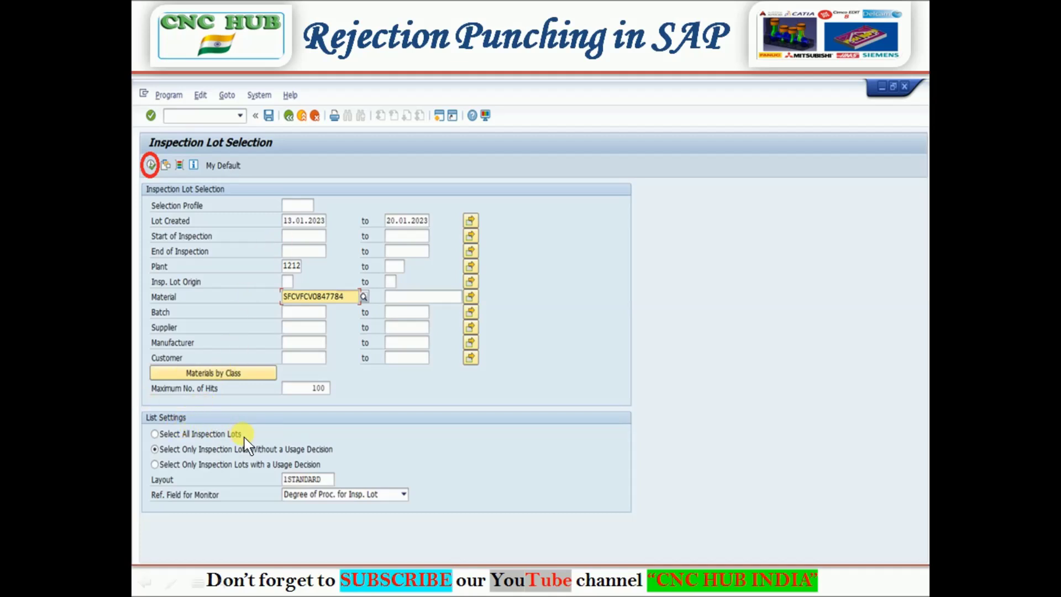
Step: List the inspection lots for material SFCVFCV0847784 and start creating defects at inspection lot level
left_click(152, 166)
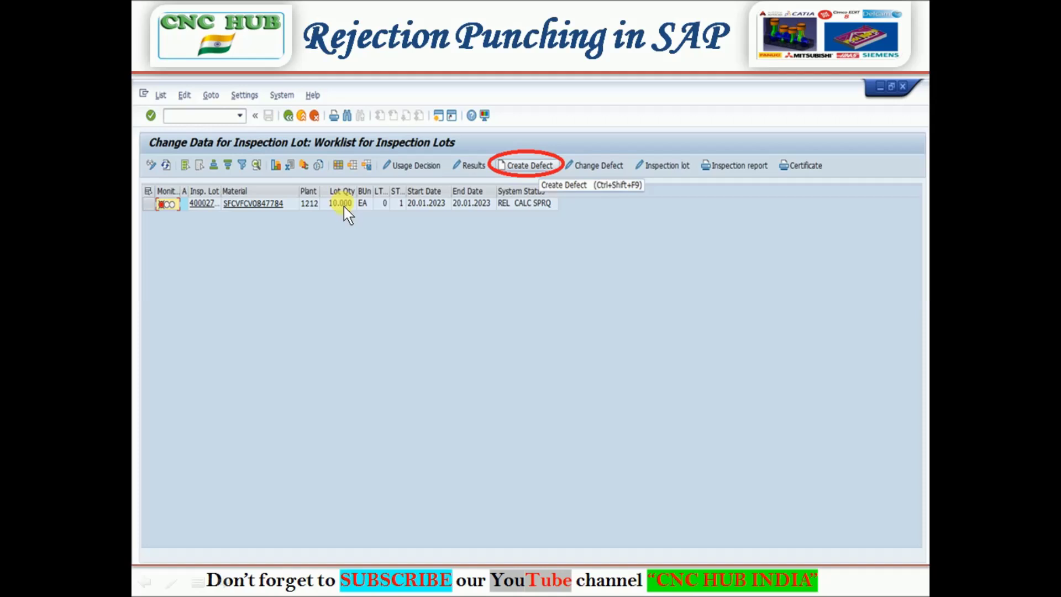
left_click(552, 177)
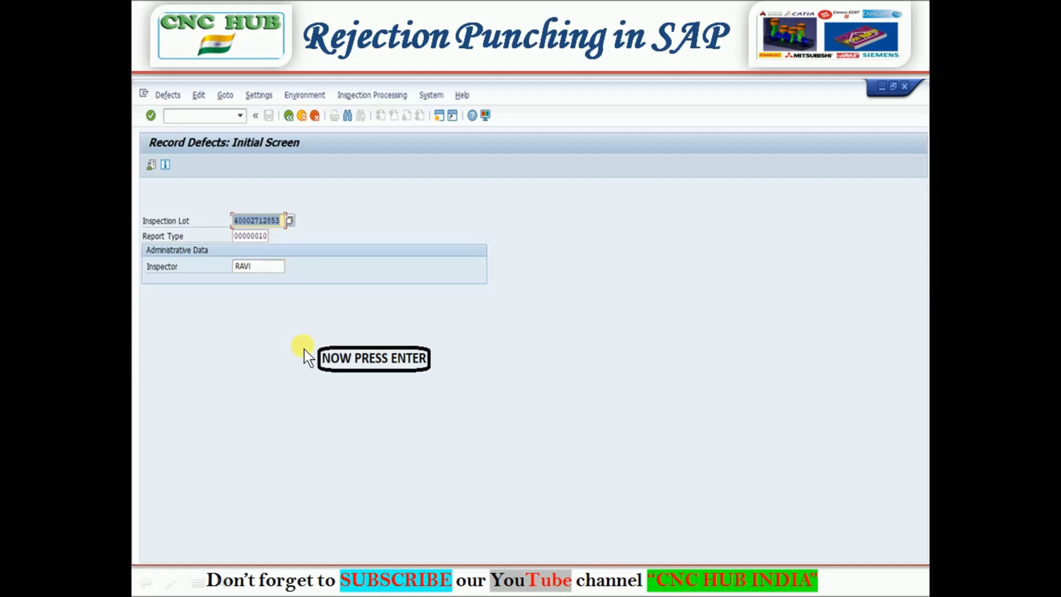
key("Return")
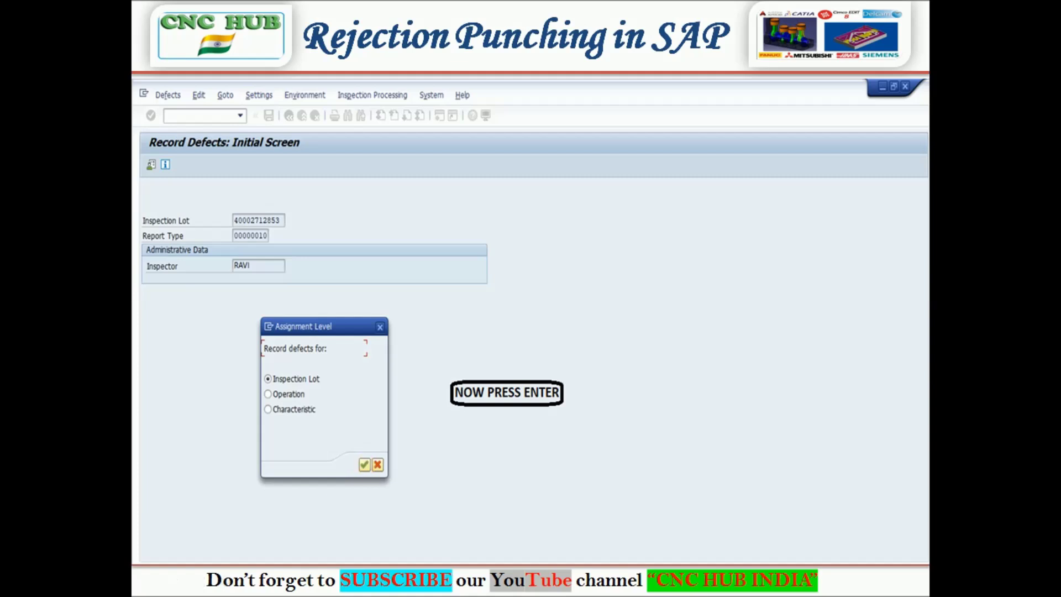
key("Return")
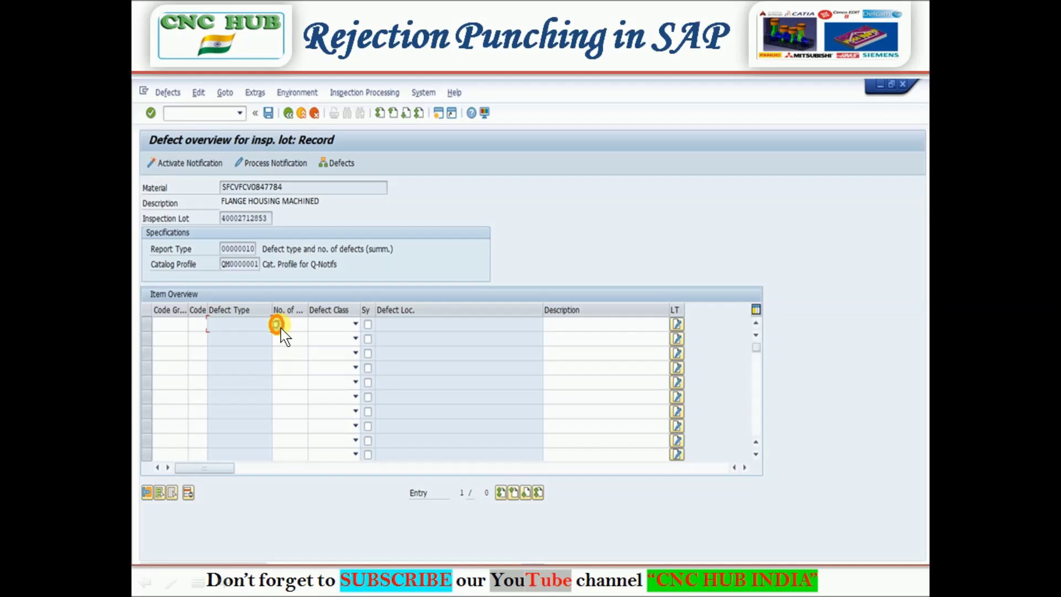
Step: Add the die casting defect codes 101 Blow Hole, 110 Dent and 111 crack to the item overview
key("F4")
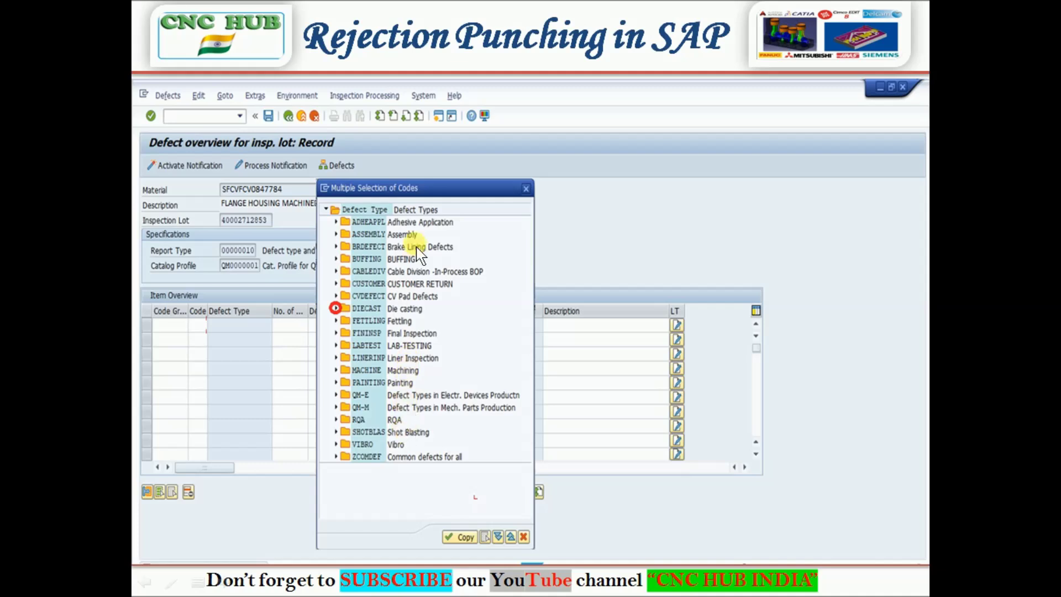
left_click(336, 308)
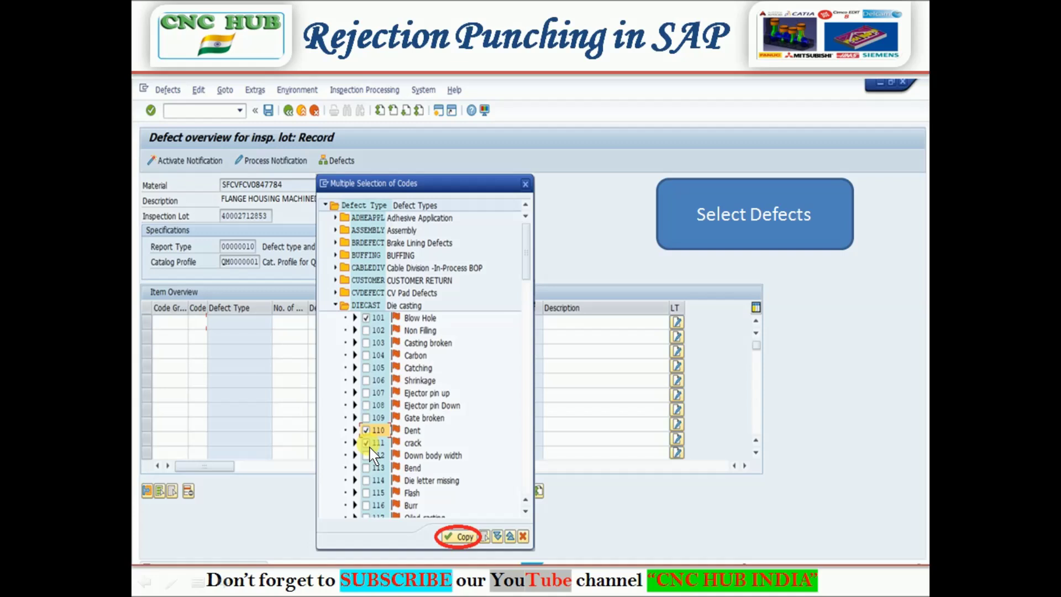
left_click(455, 537)
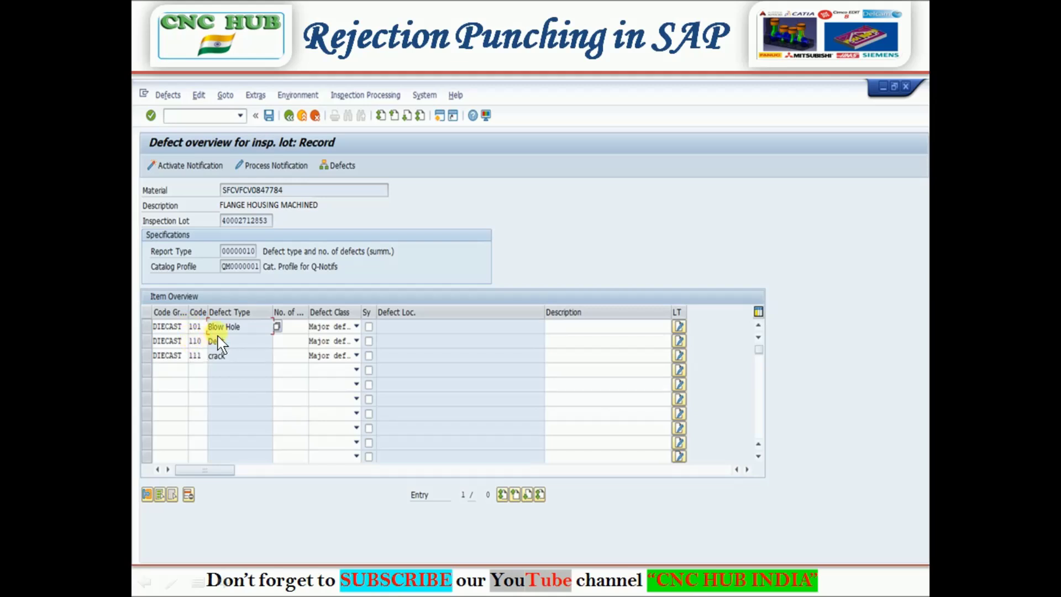
Step: Set the number of defects to 2 for Blow Hole, 1 for Dent and 2 for crack, and save the defect record
left_click(287, 327)
type("2")
key("Down")
type("1")
key("Down")
type("2")
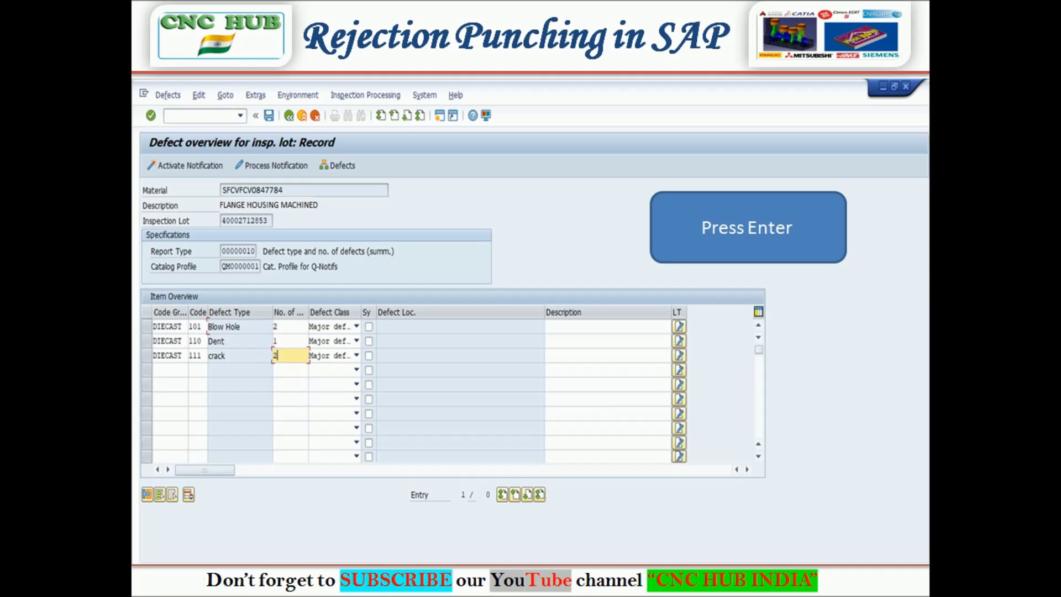
left_click(581, 330)
key("Return")
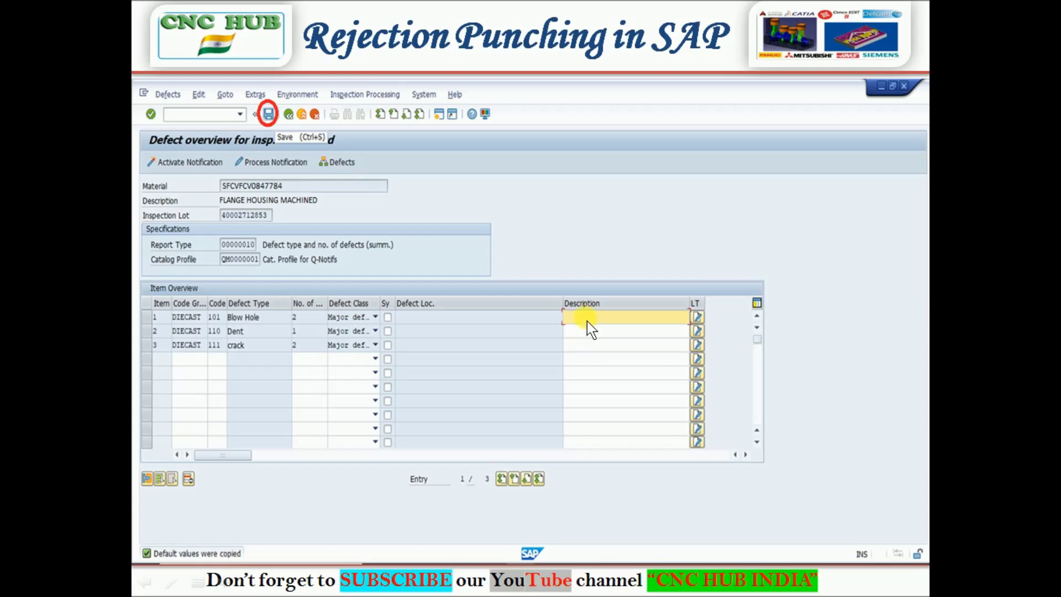
left_click(268, 115)
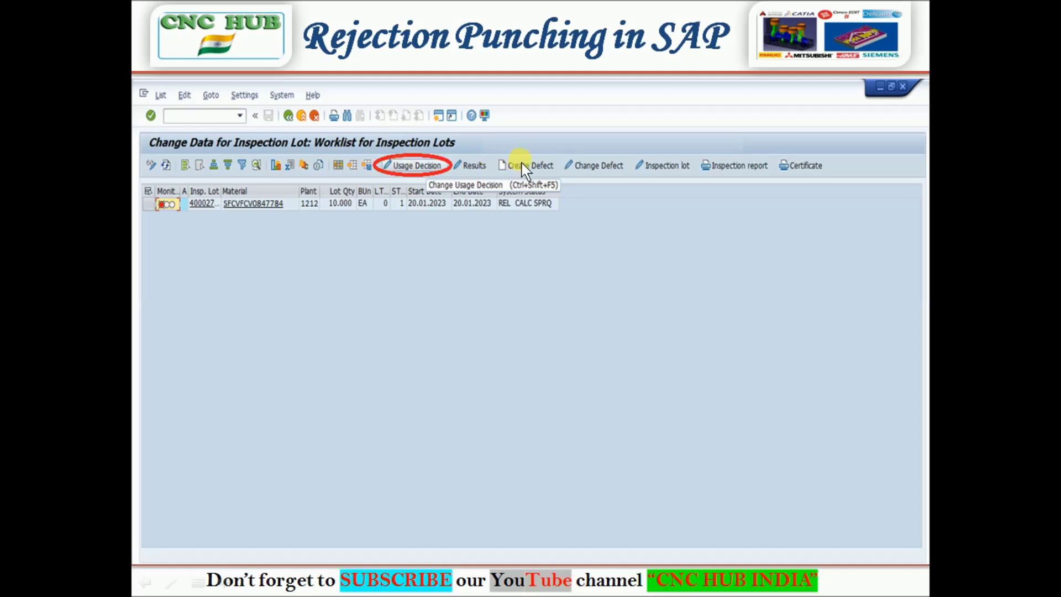
Step: Open the usage decision for the inspection lot and set its UD code to AC1
left_click(423, 169)
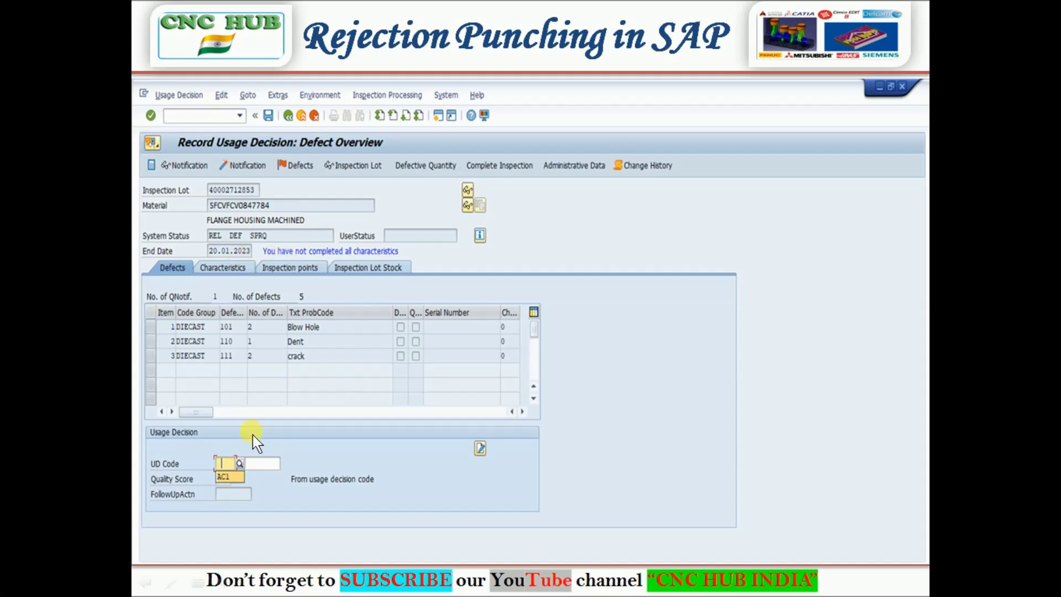
type("AC1")
key("Return")
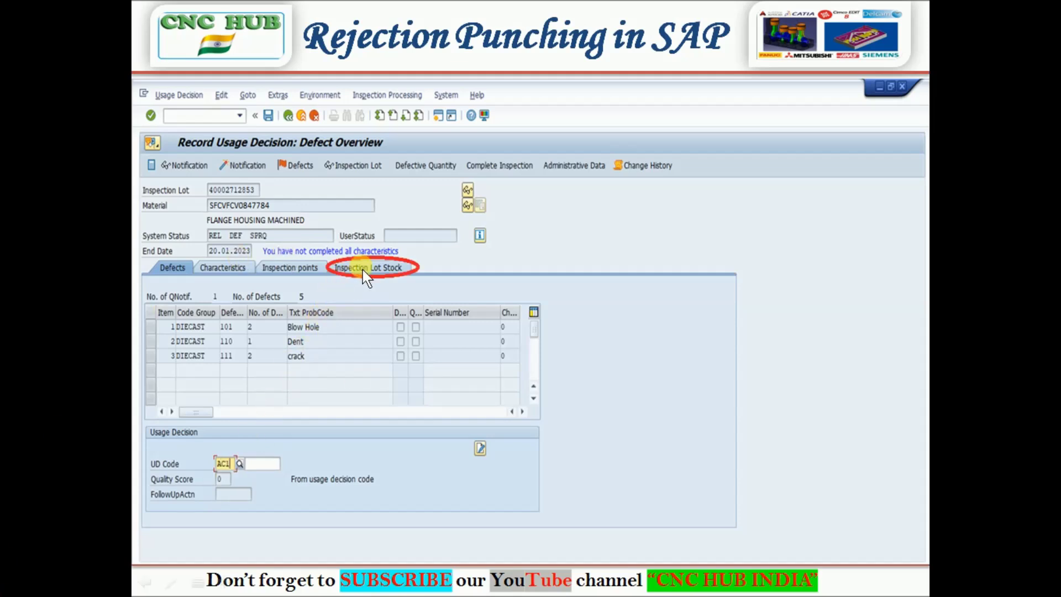
Step: In the inspection lot stock, allocate 5 to unrestricted use and 5 to blocked stock
left_click(365, 269)
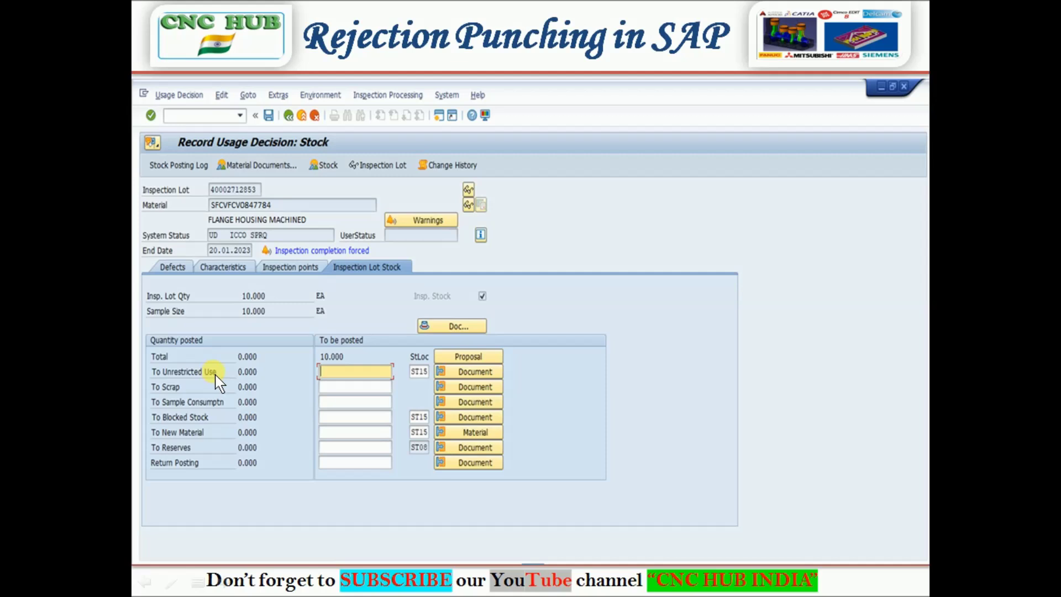
left_click(323, 369)
type("5")
key("Down")
key("Down")
key("Down")
type("5")
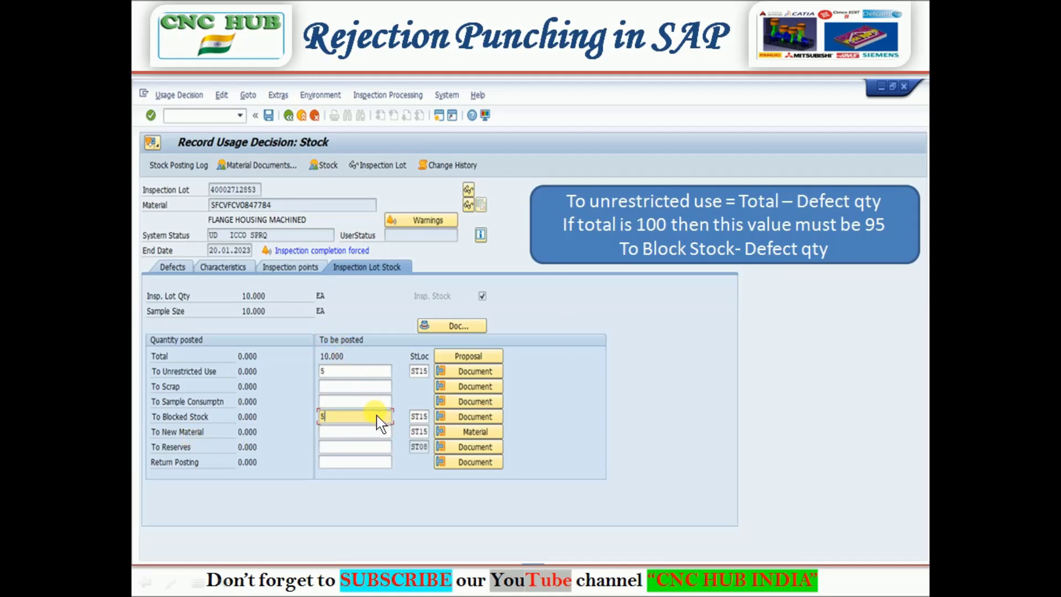
Step: Set the blocked stock's storage location to ST03, then save the usage decision and refresh the worklist
left_click(419, 419)
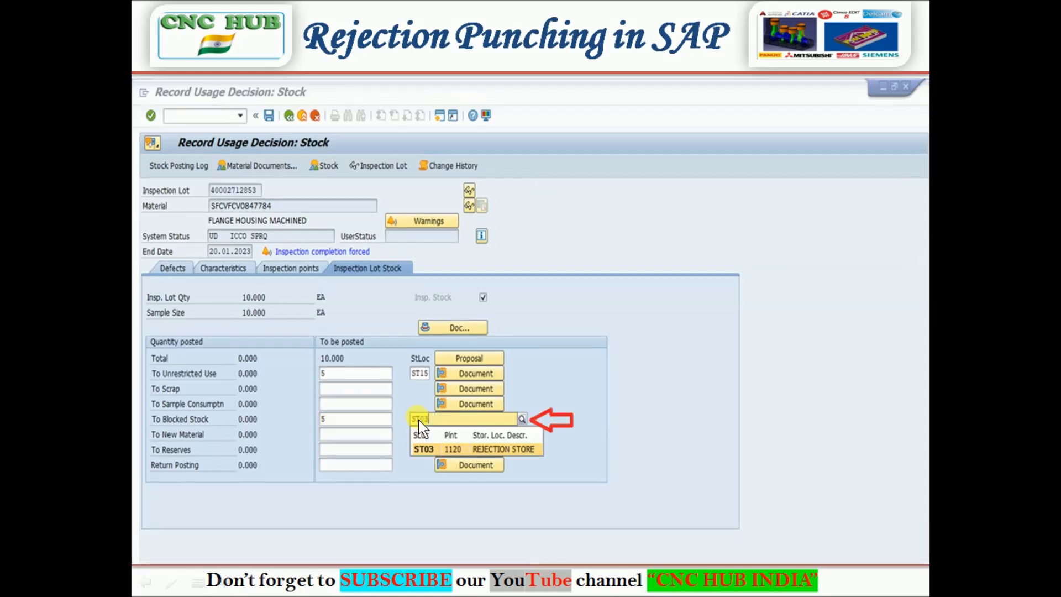
type("ST03")
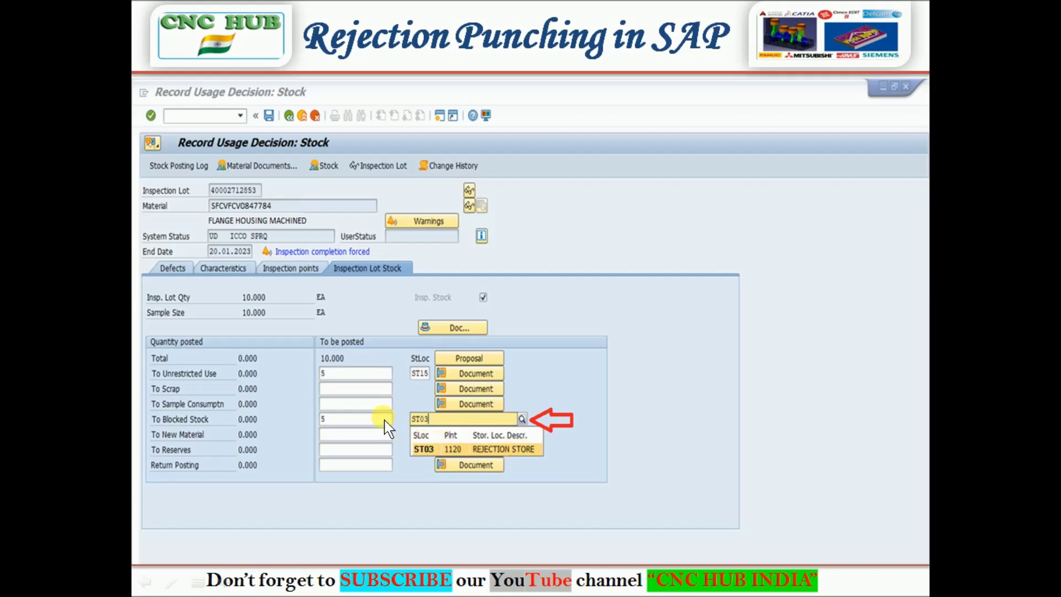
key("Return")
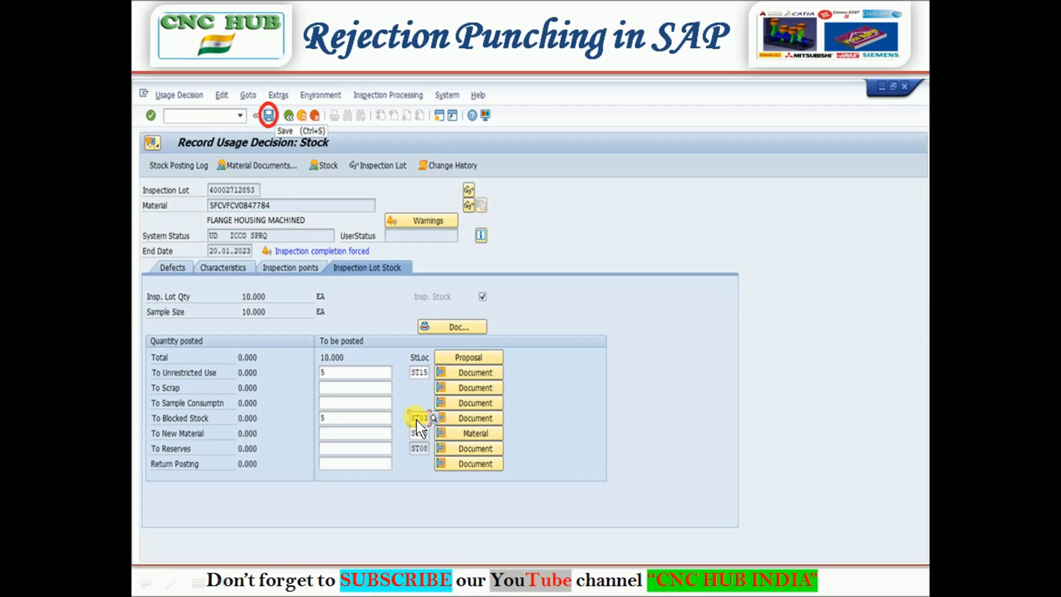
left_click(269, 116)
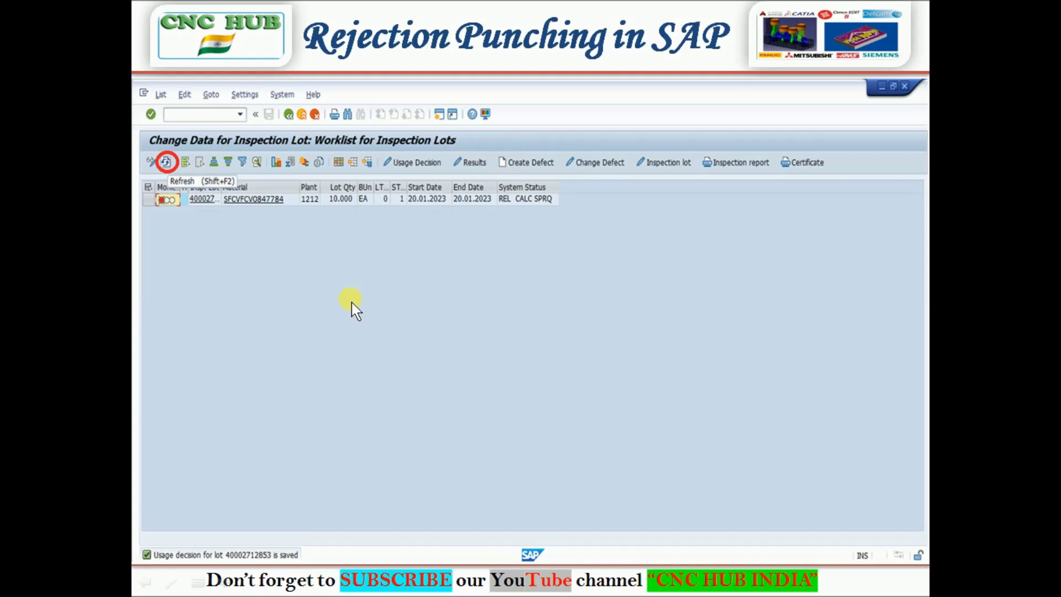
left_click(164, 166)
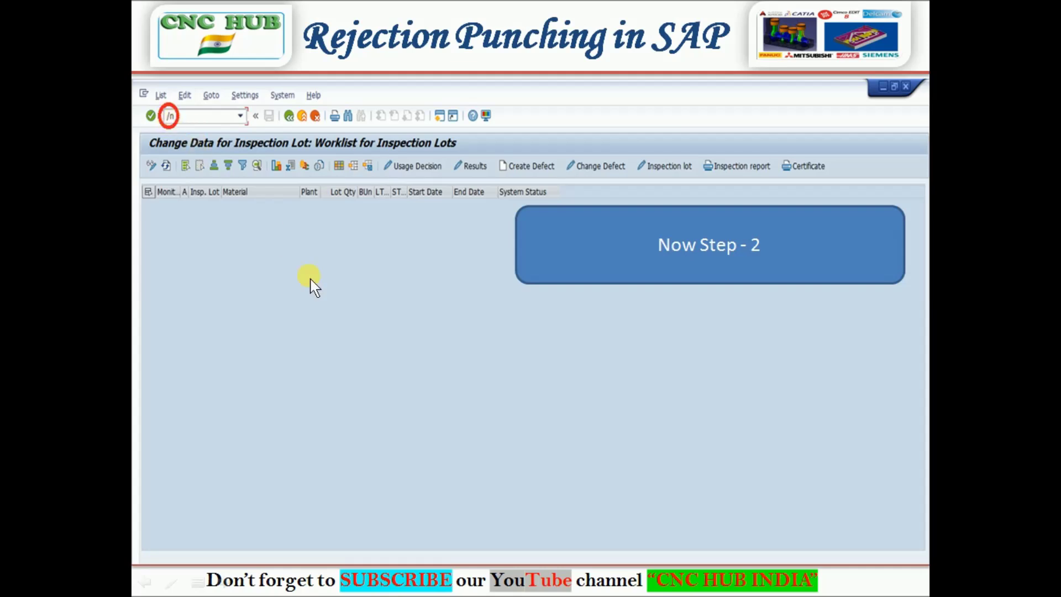
Step: Check and post a MIGO_TR transfer posting, movement type 343, for 5 EA of SFCVFCV0847784 with storage location ST03 and plant 1212
key("Return")
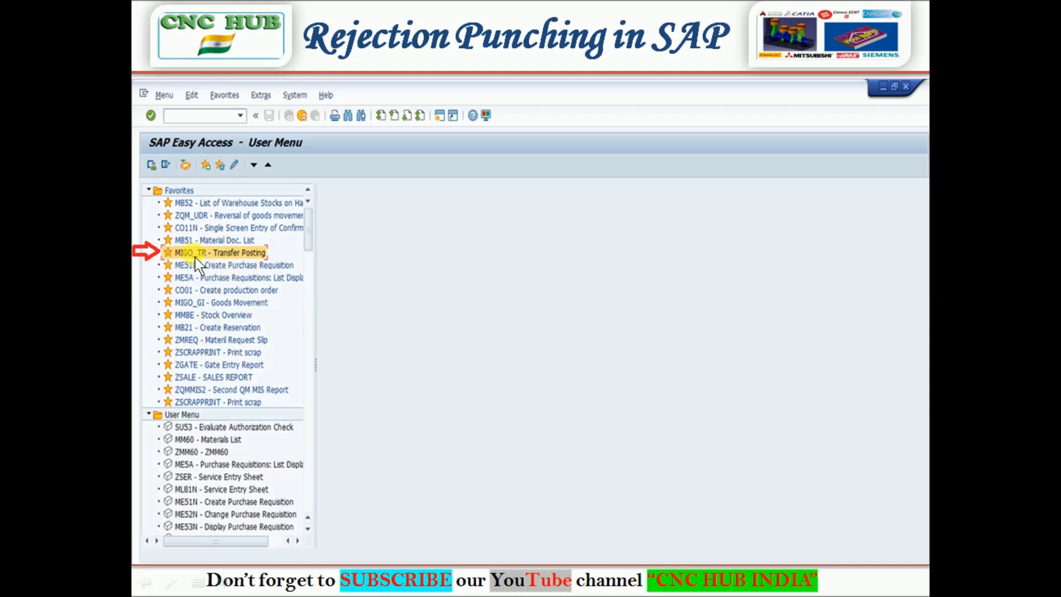
double_click(216, 254)
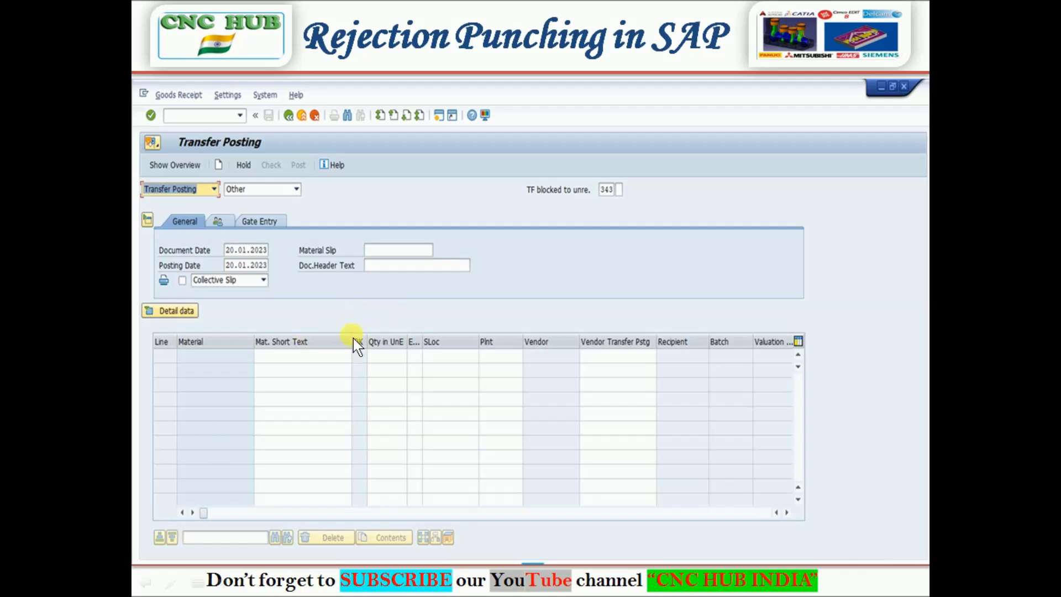
key("F4")
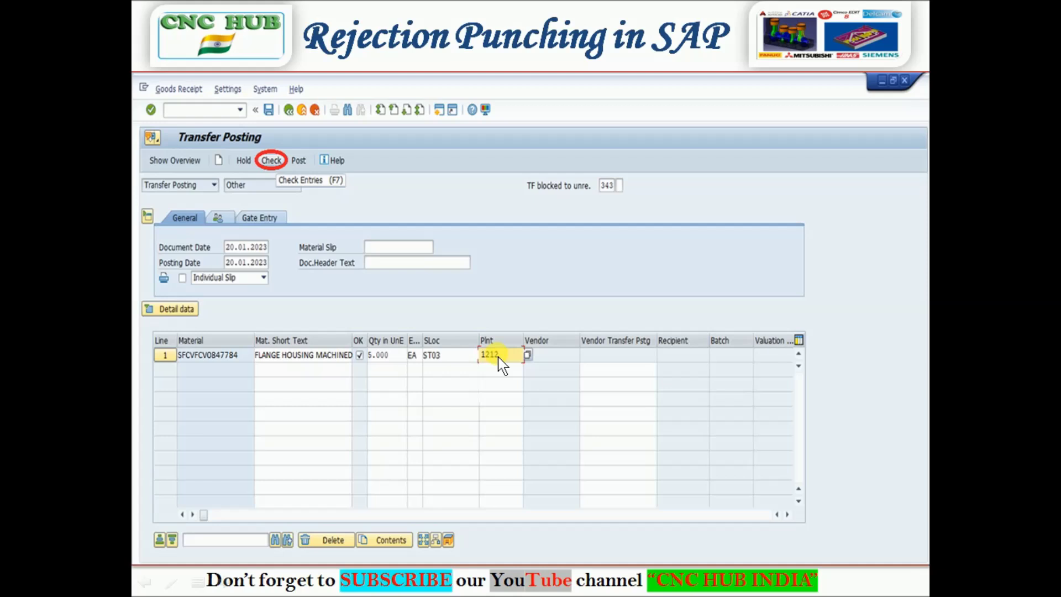
left_click(277, 162)
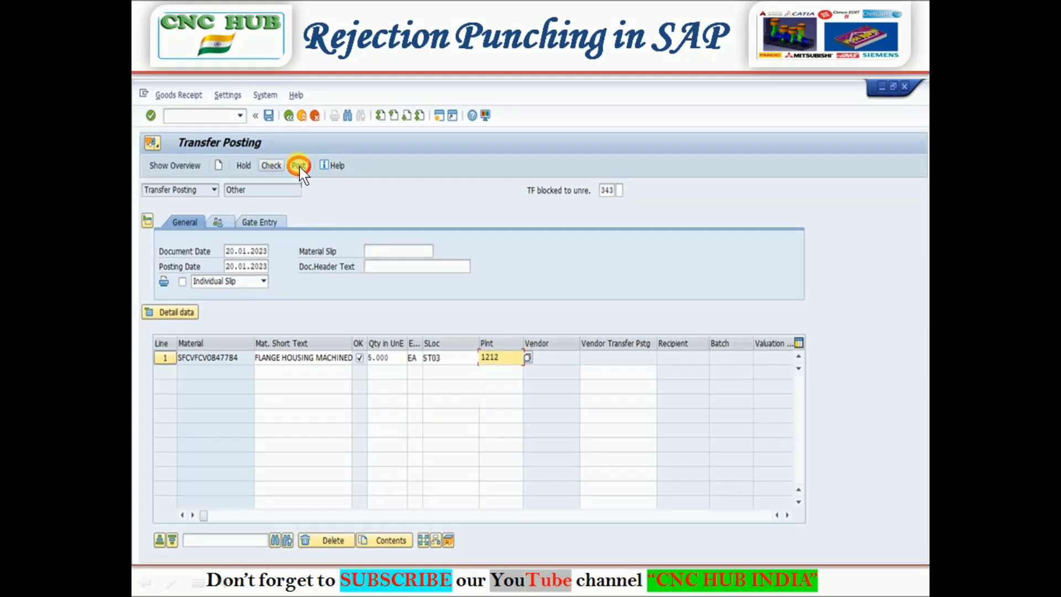
left_click(299, 167)
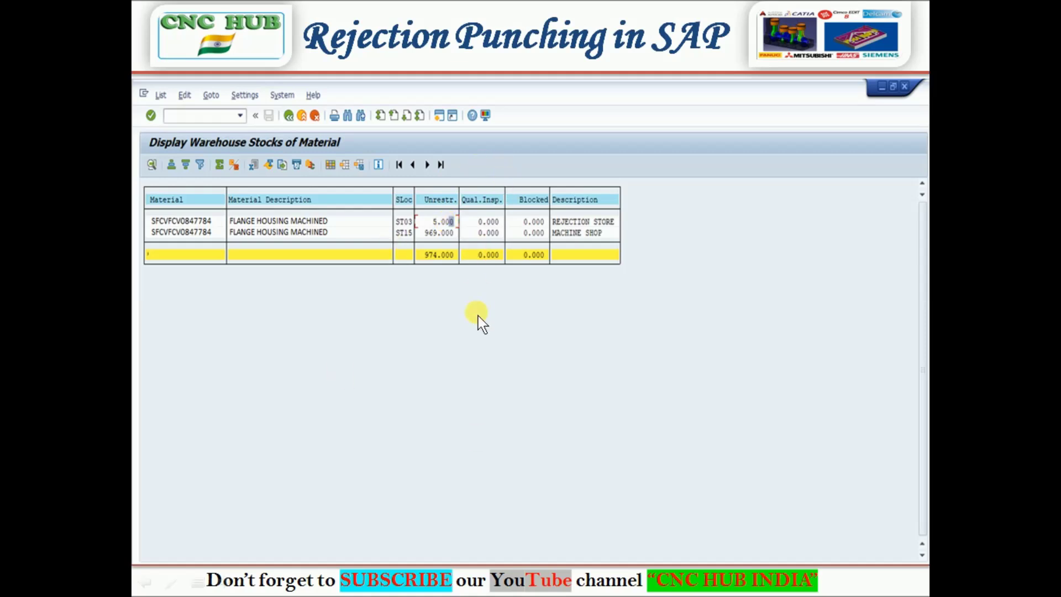
Step: Post a MIGO_GI scrapping goods issue, type 551, for 5 EA of SFCVFCV0847784 with storage location ST03, plant 1212 and cost center 18914119
key("shift+F3")
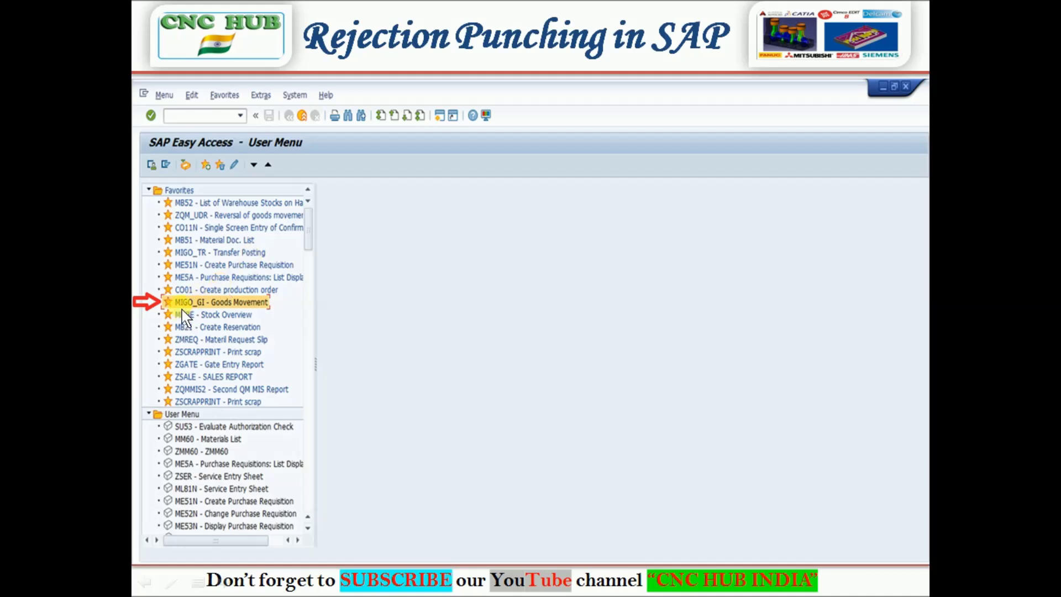
double_click(243, 306)
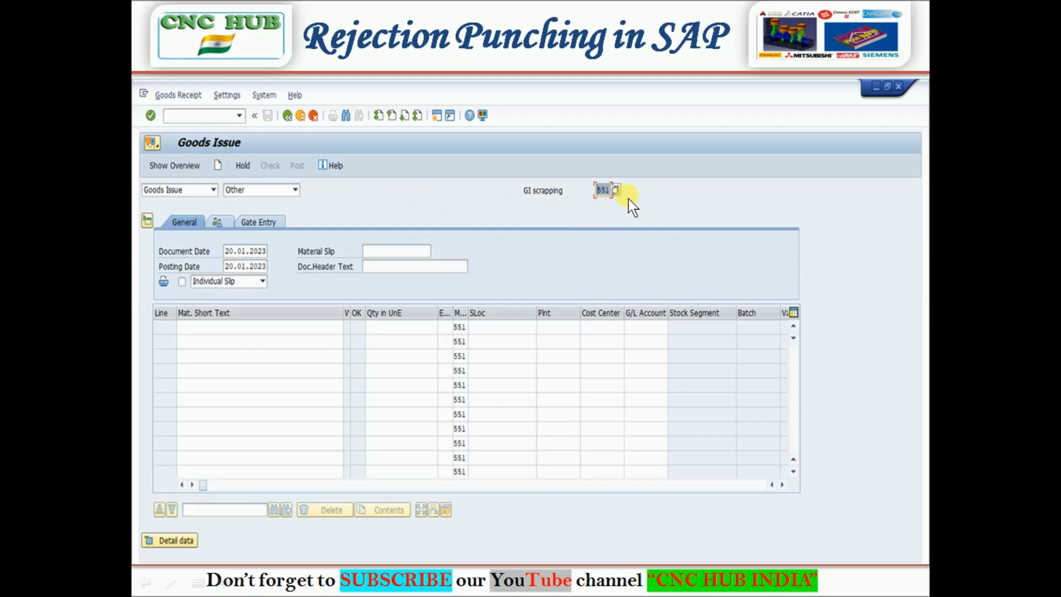
left_click(277, 327)
type("SFCVFCV0847784")
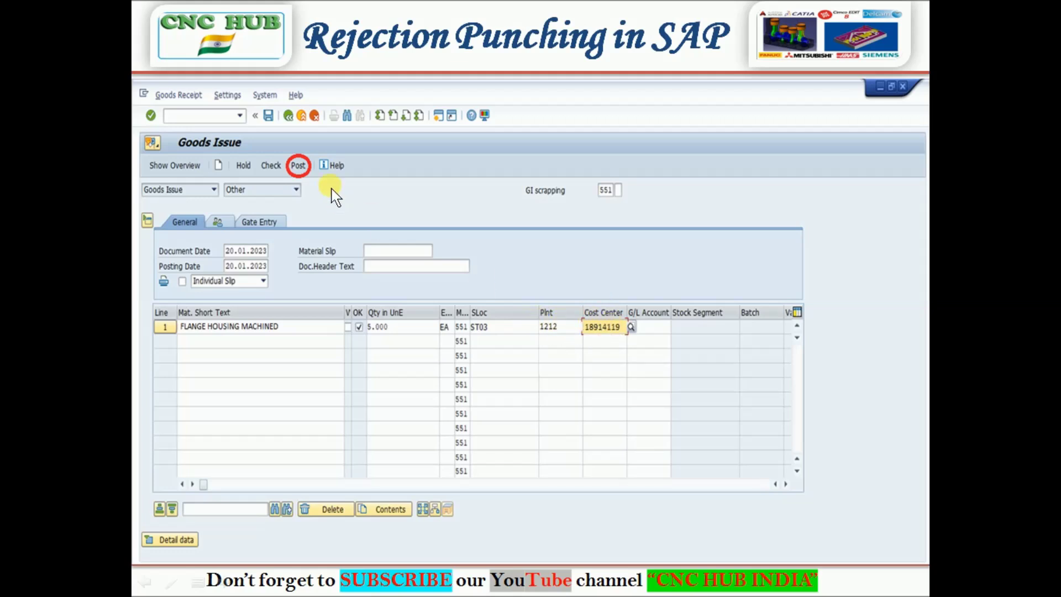
left_click(297, 167)
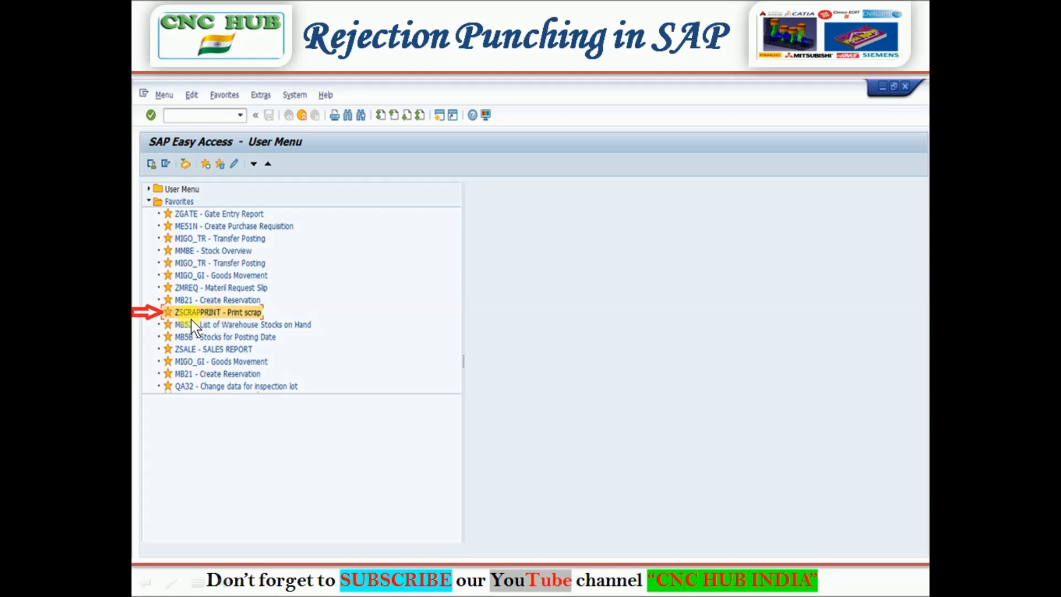
double_click(236, 312)
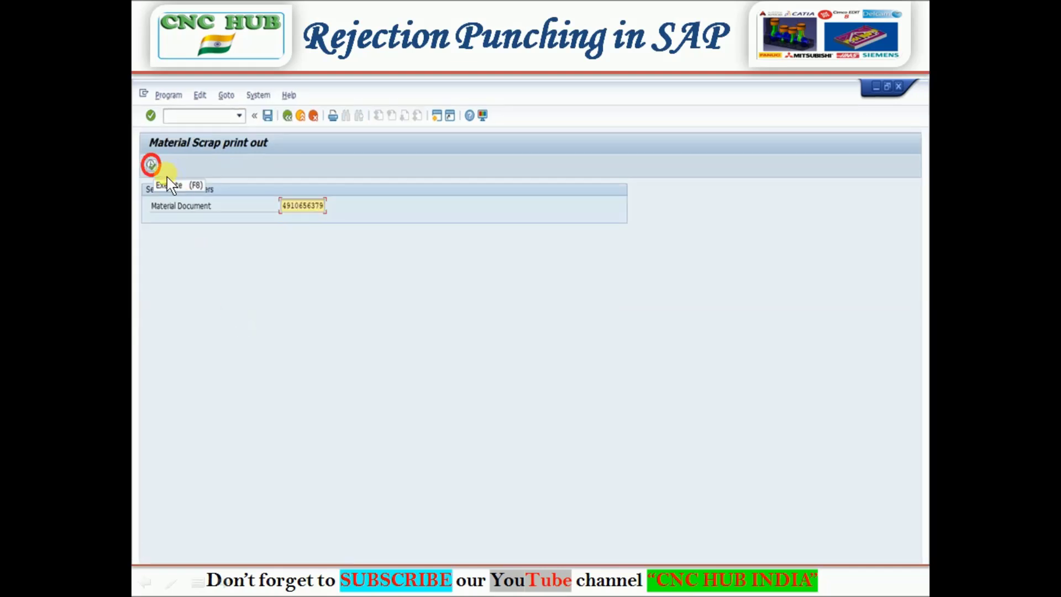
left_click(151, 165)
left_click(151, 165)
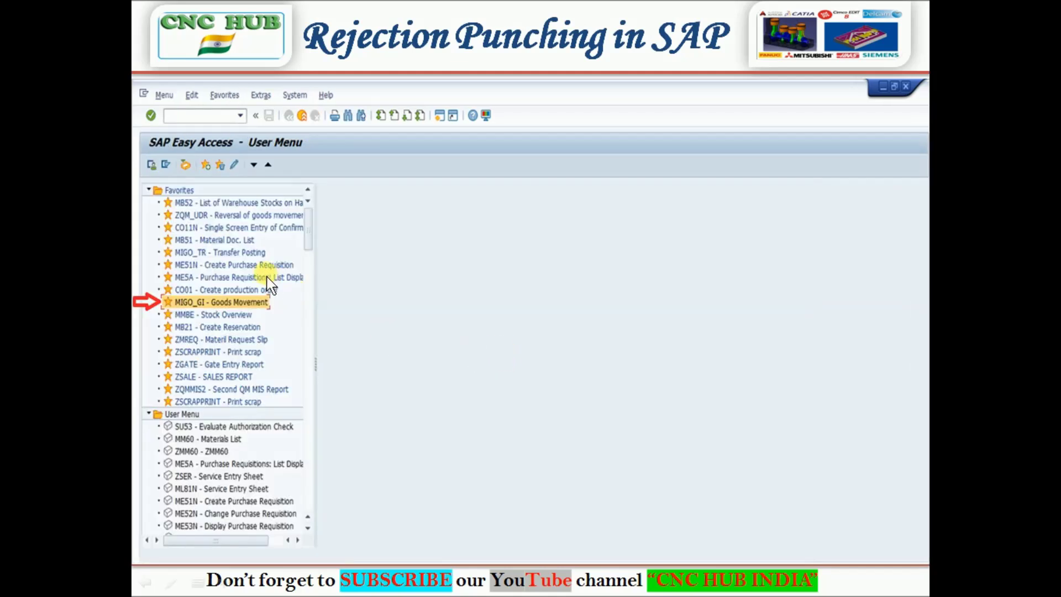
double_click(236, 306)
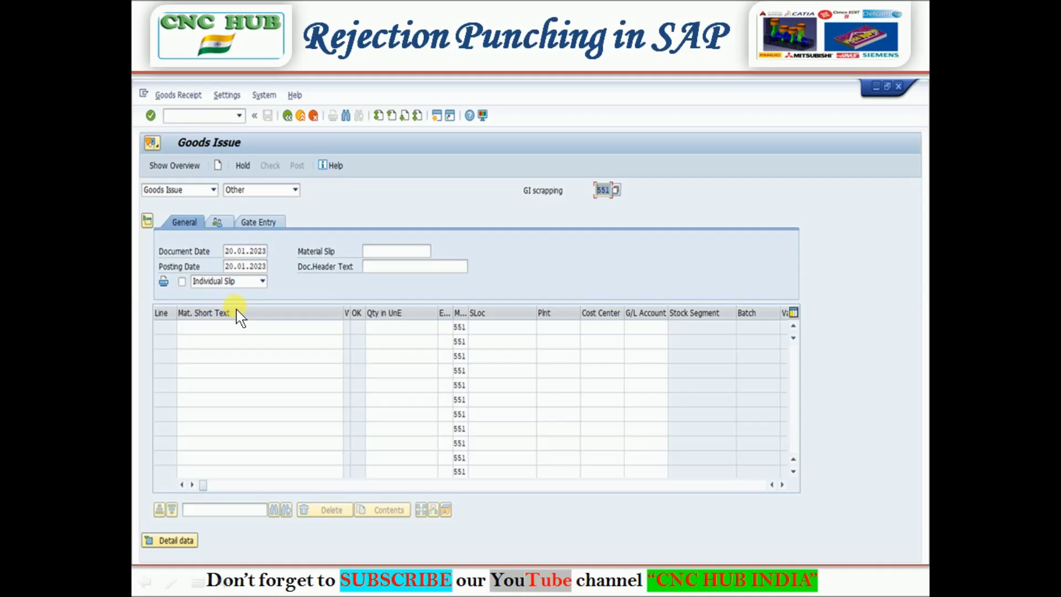
type("552")
key("Return")
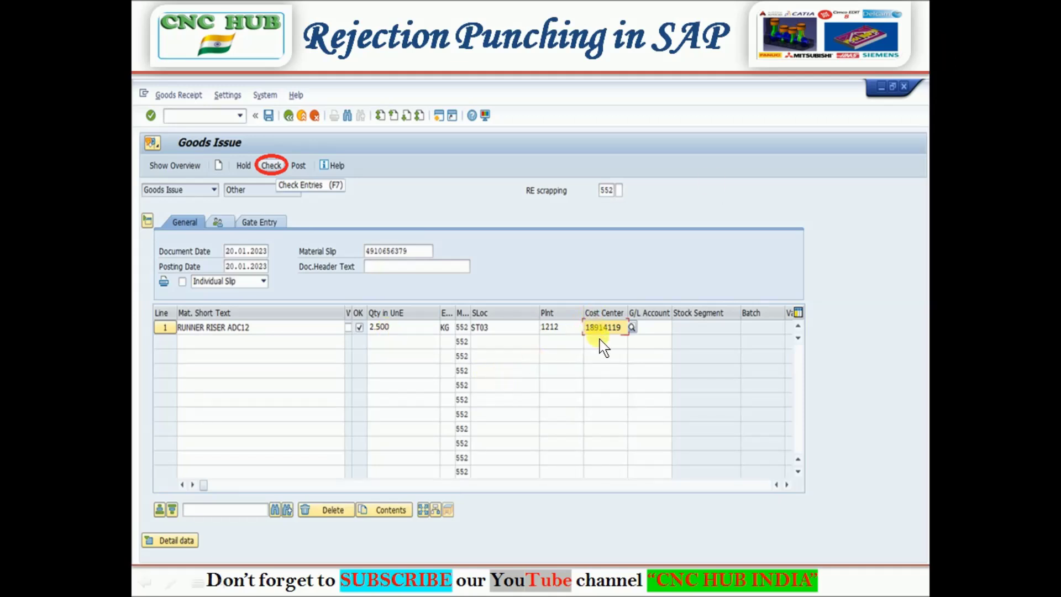
left_click(271, 166)
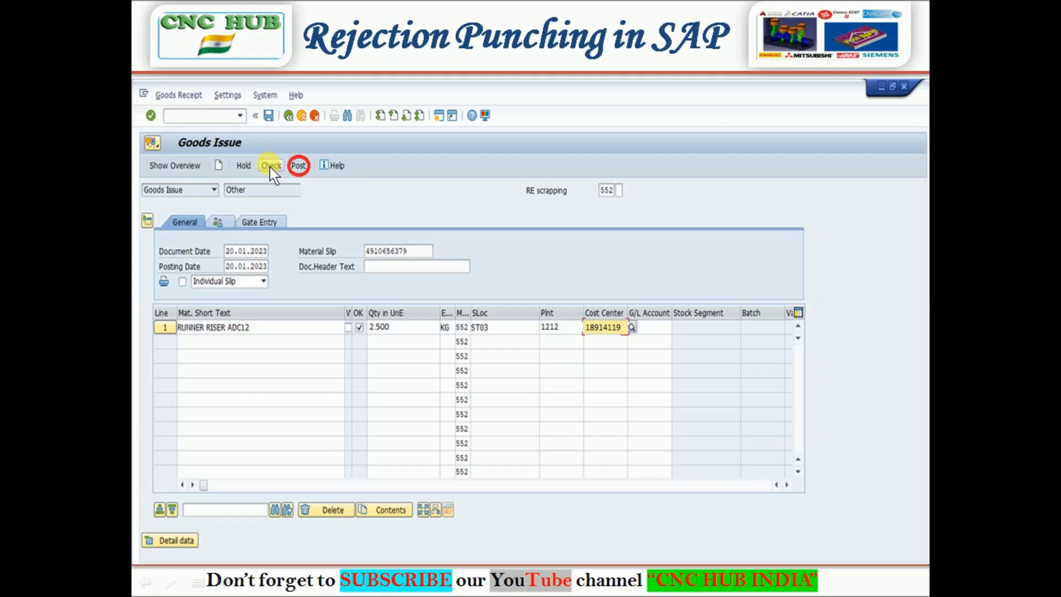
left_click(295, 166)
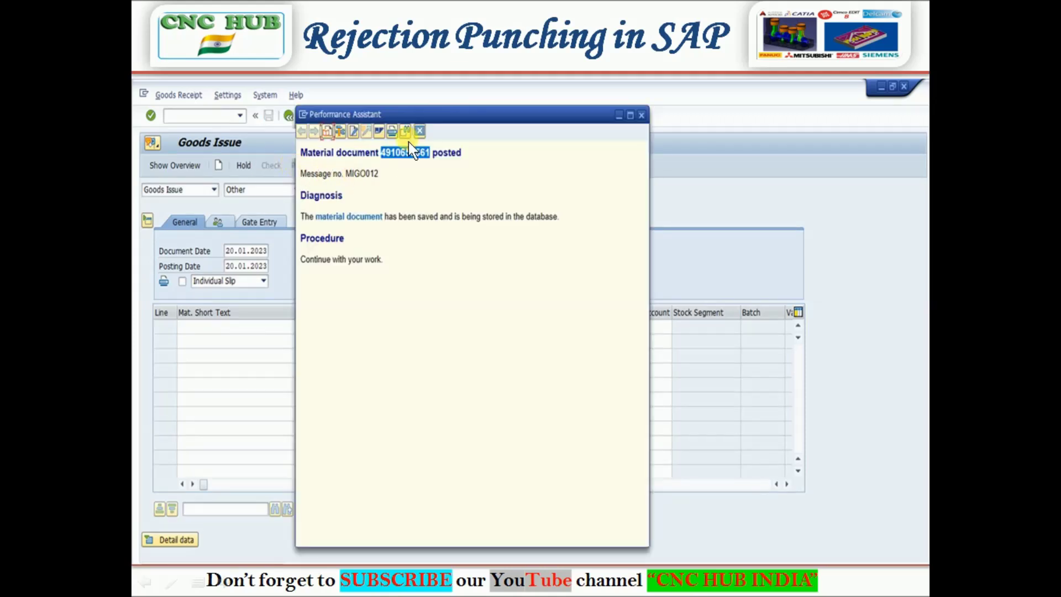